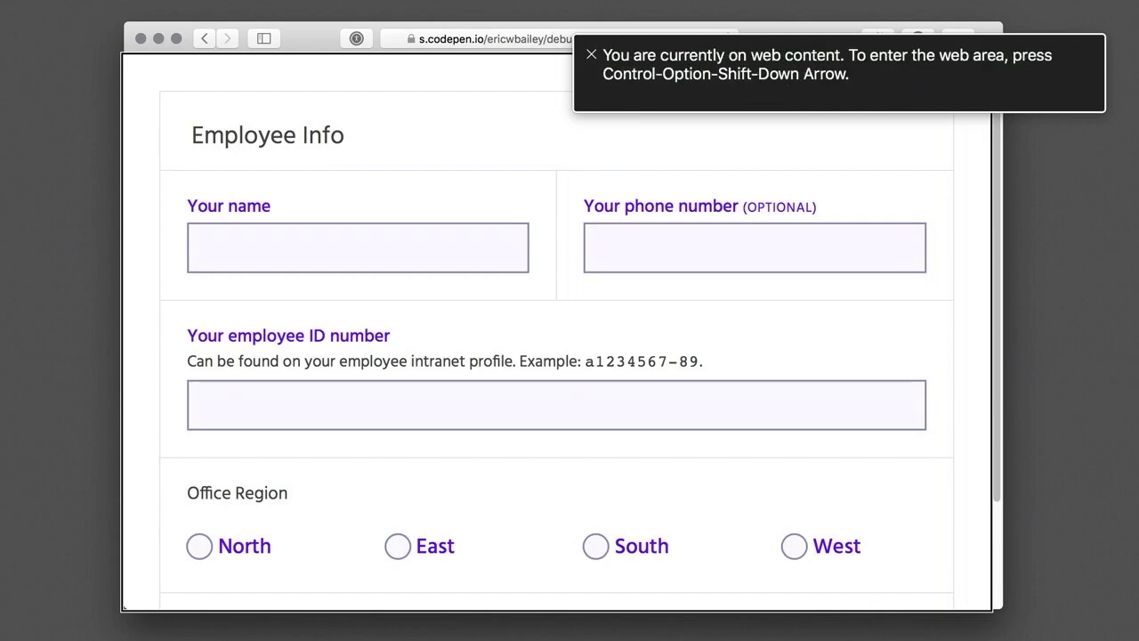
- Fill in the employee's first name and employee ID number, leaving the optional phone number empty
left_click(358, 248)
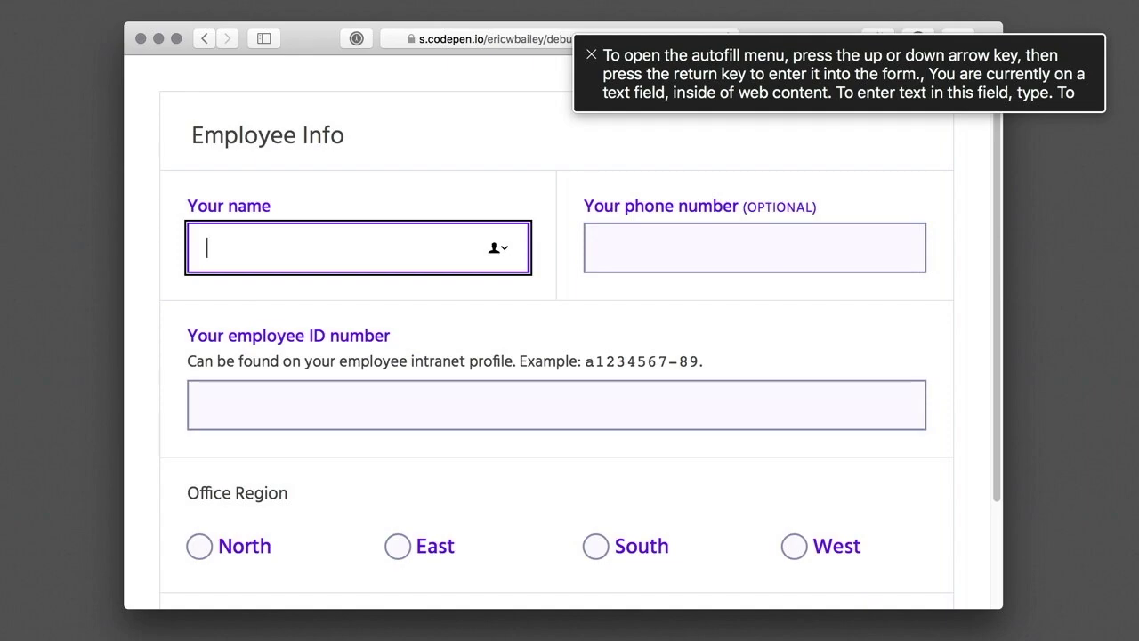
type("Emily")
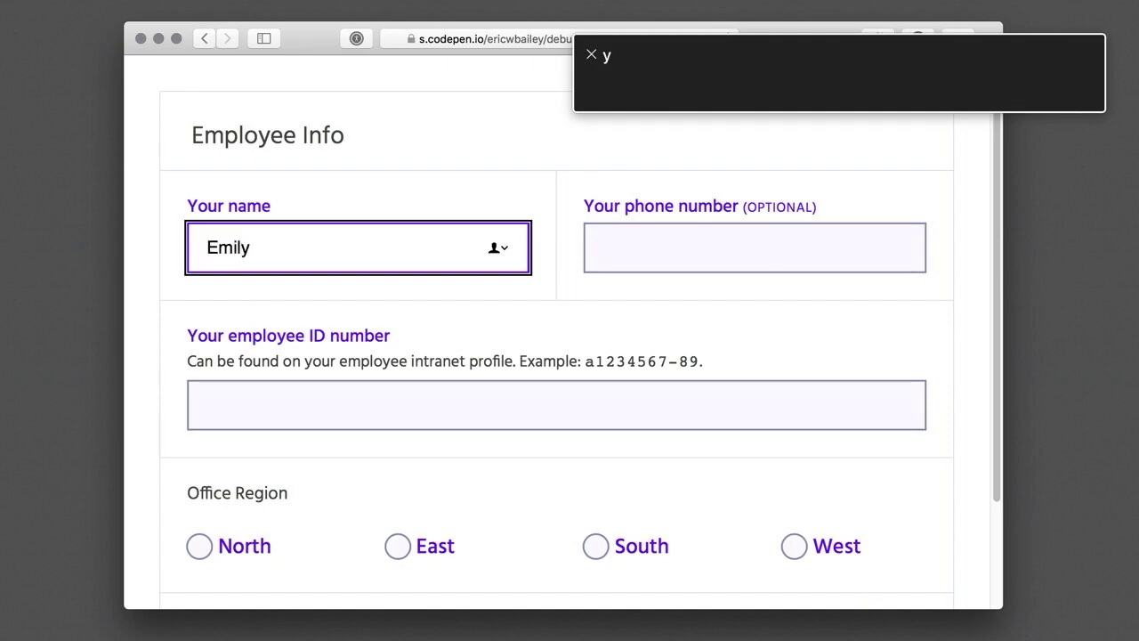
left_click(605, 247)
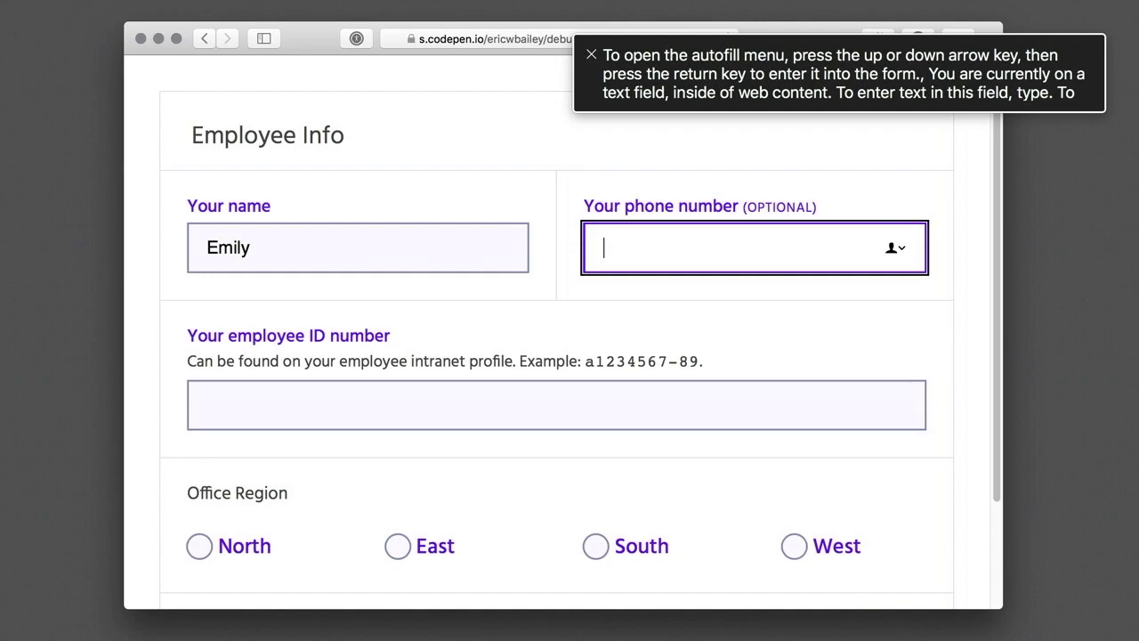
left_click(557, 405)
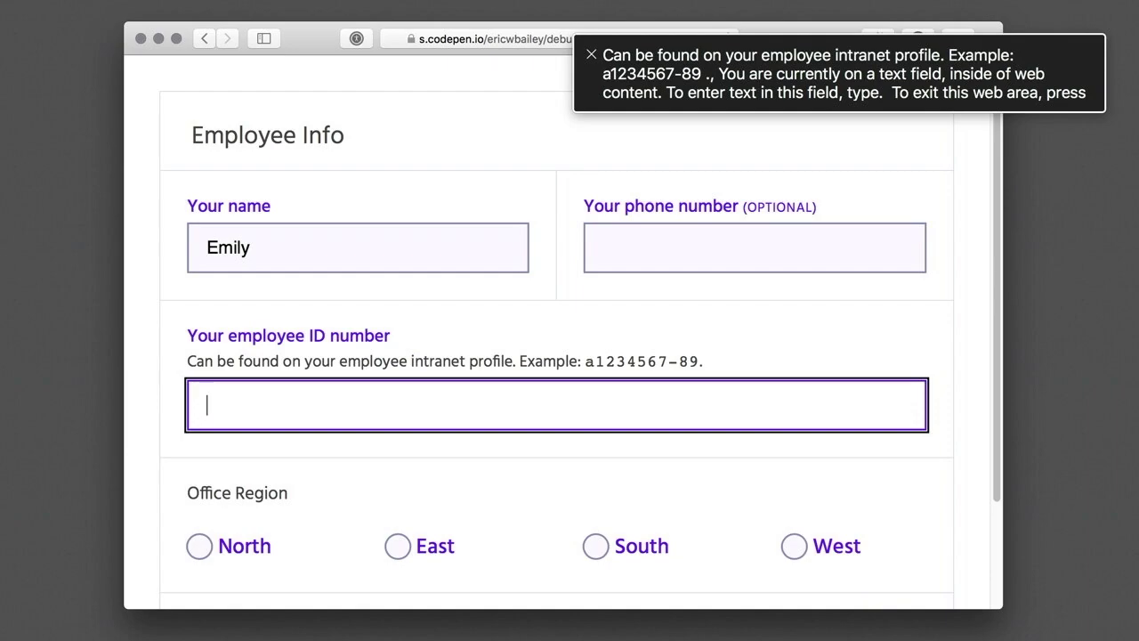
type("e801")
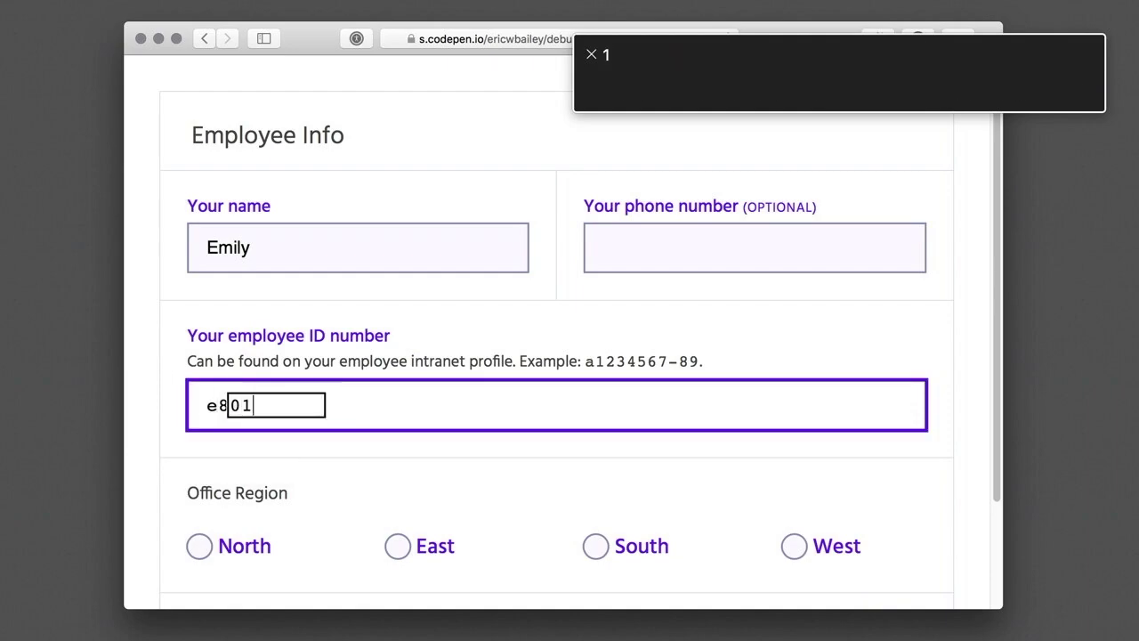
type("1659")
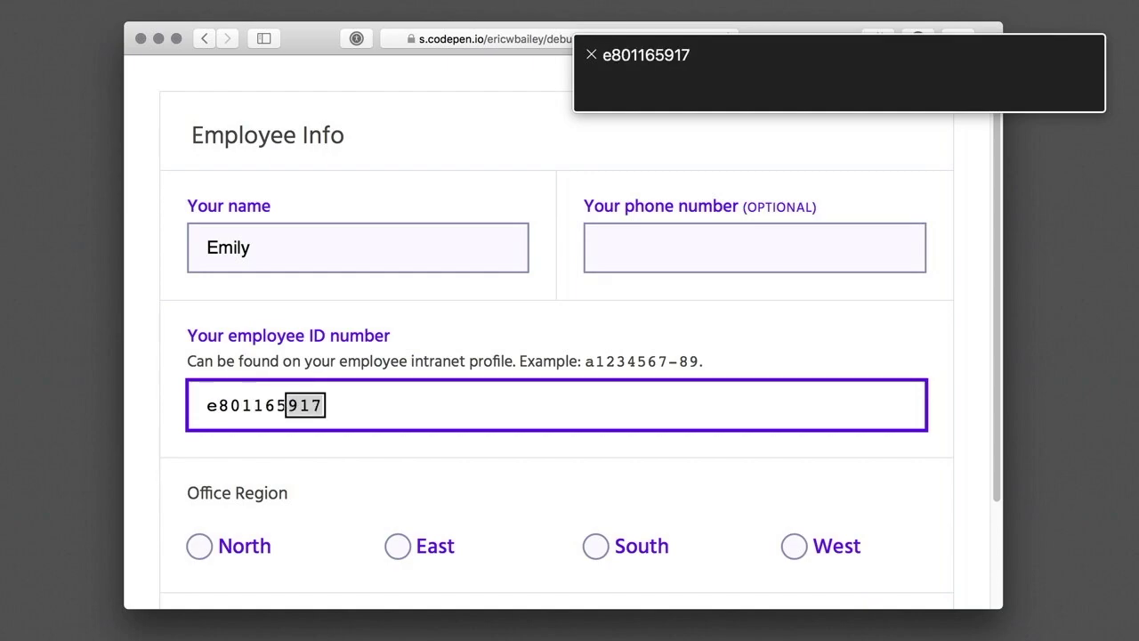
type("15")
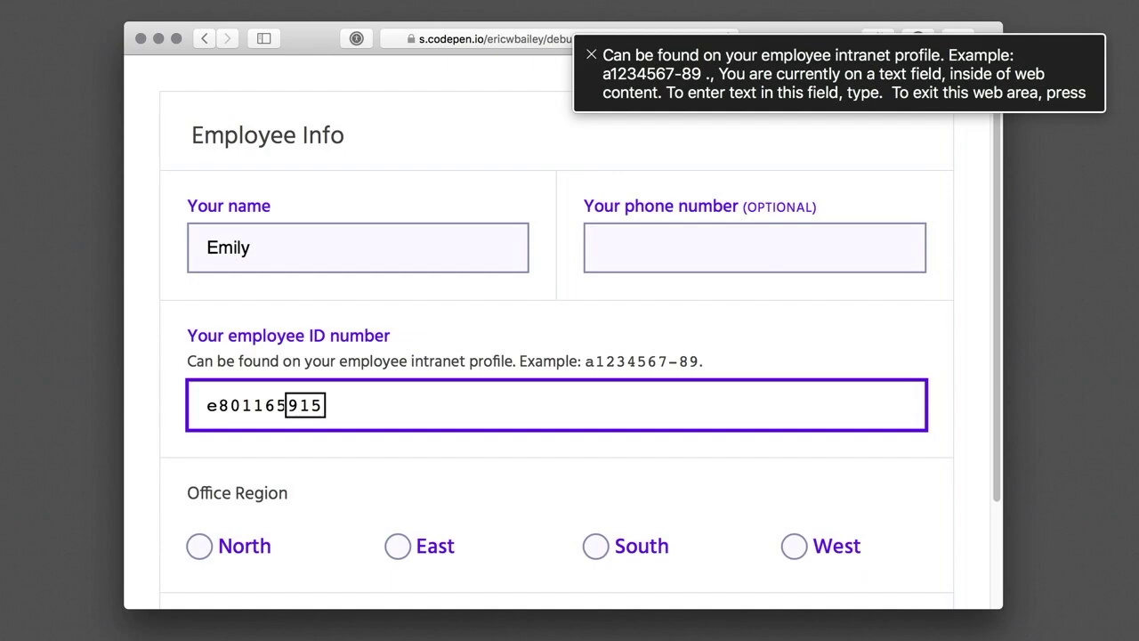
- Go through the Office Region options from North to West and back, ending with East selected
key("Tab")
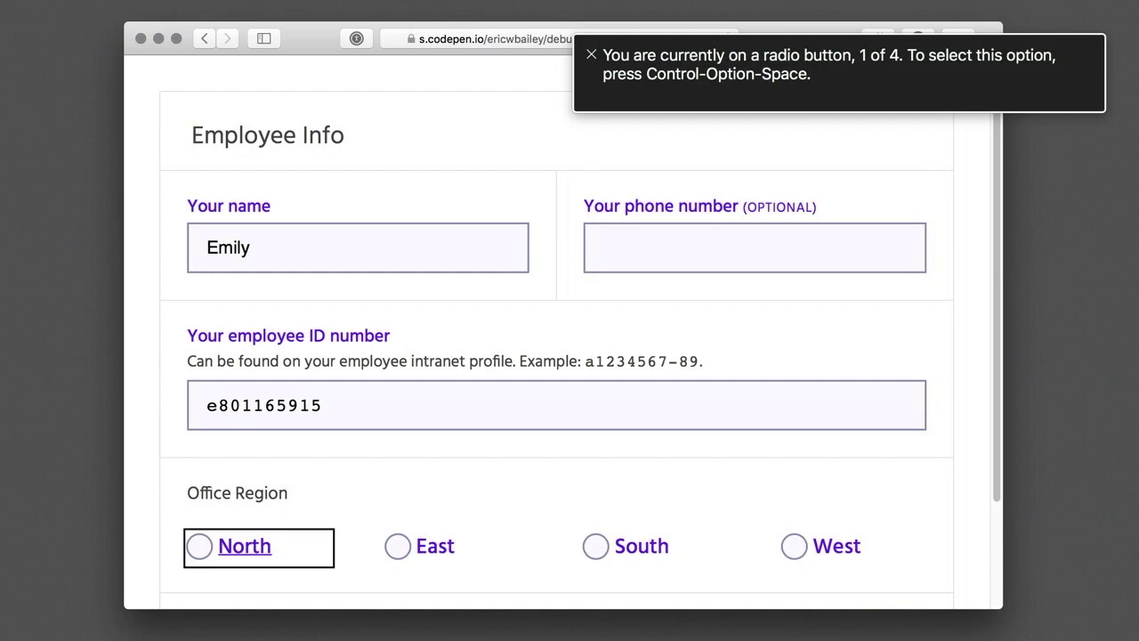
key("Right")
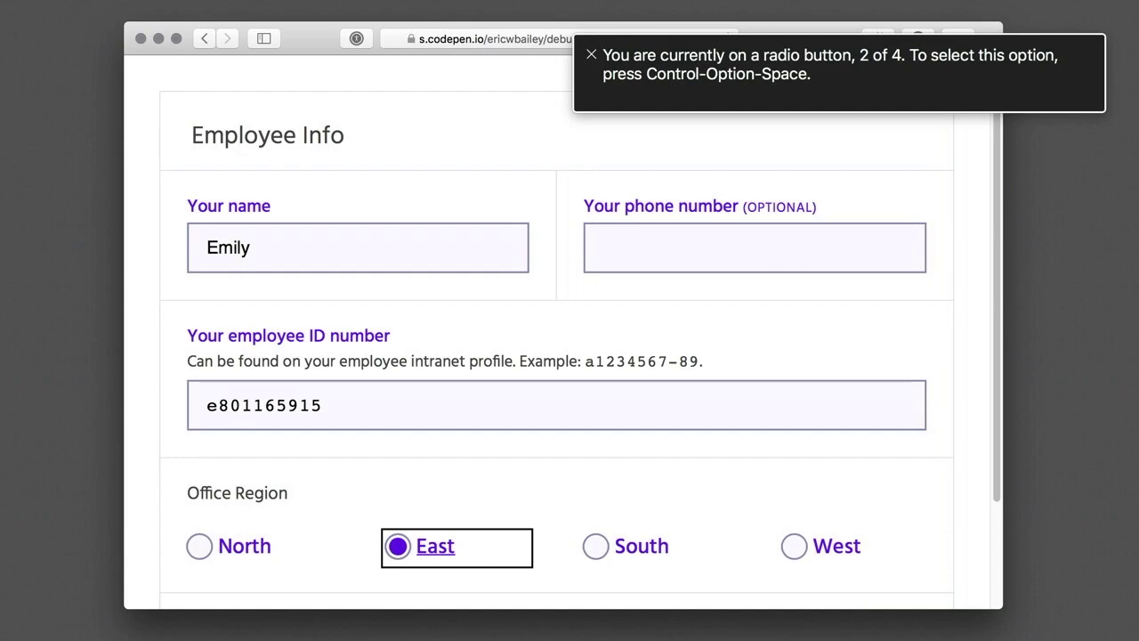
key("Right")
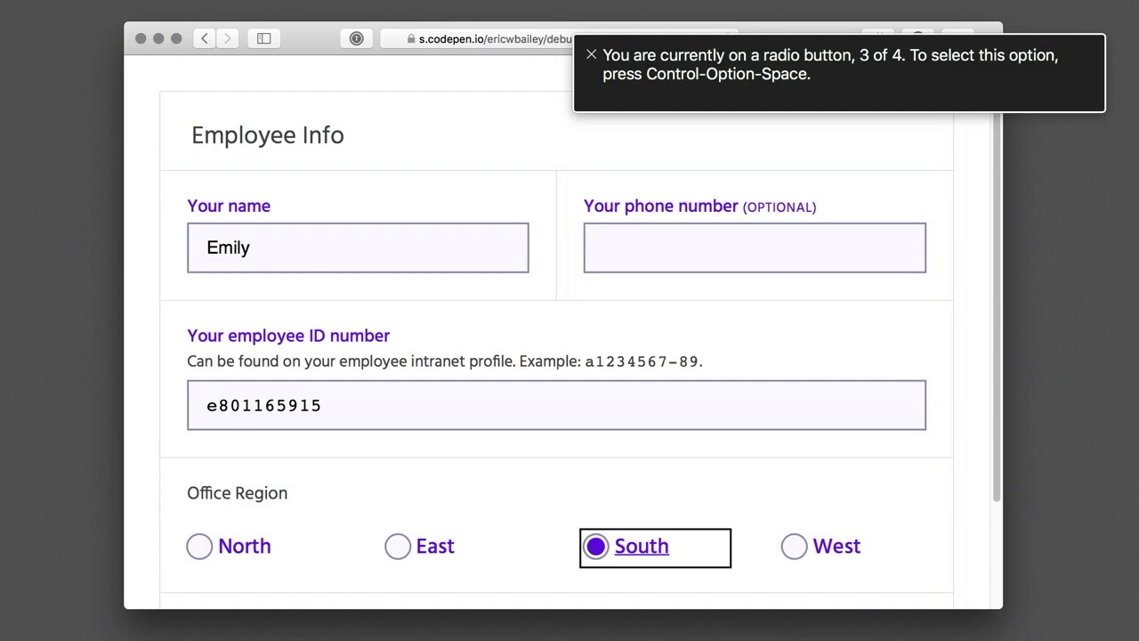
key("Right")
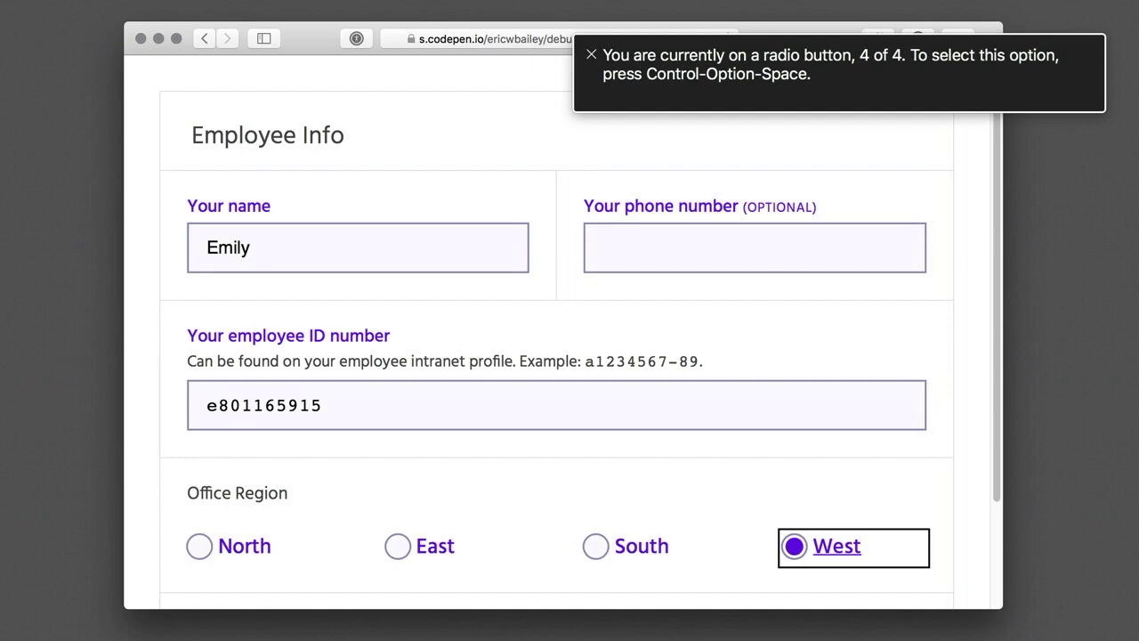
key("Left")
key("Left")
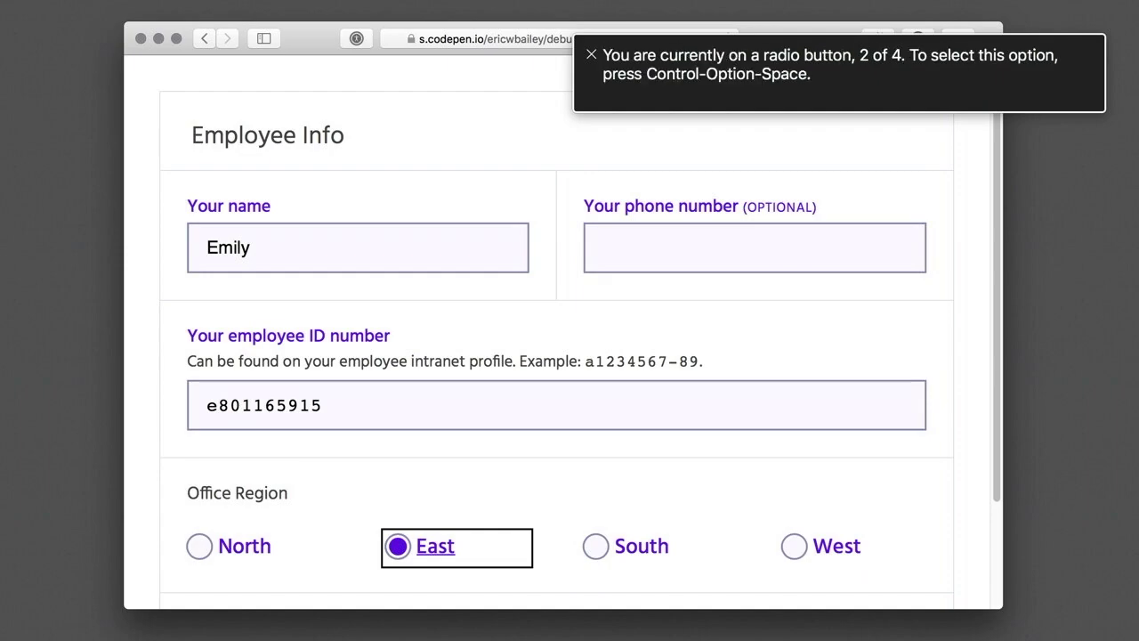
key("ctrl+alt+space")
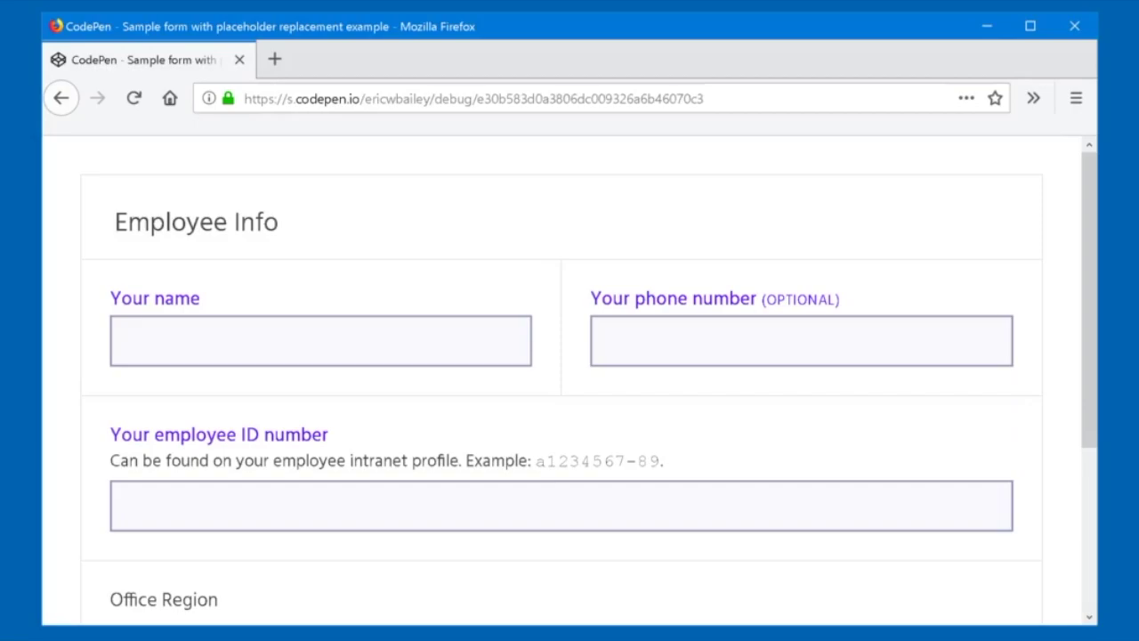
- Enter the employee's first name and employee ID number in the blank form, skipping the optional phone number
left_click(321, 341)
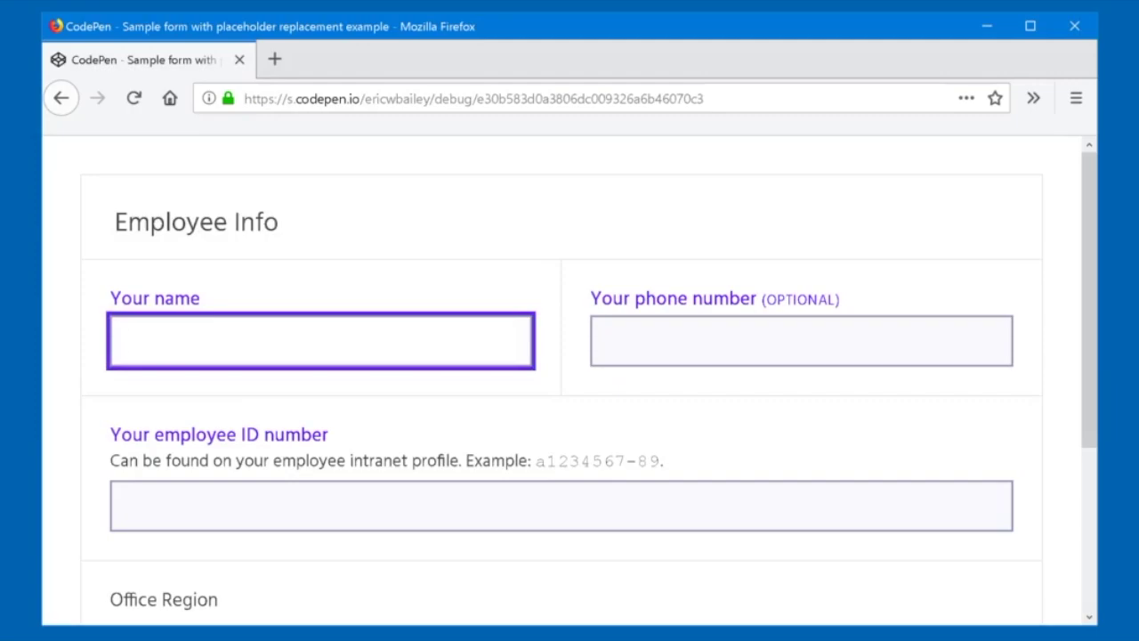
type("Emily")
key("Tab")
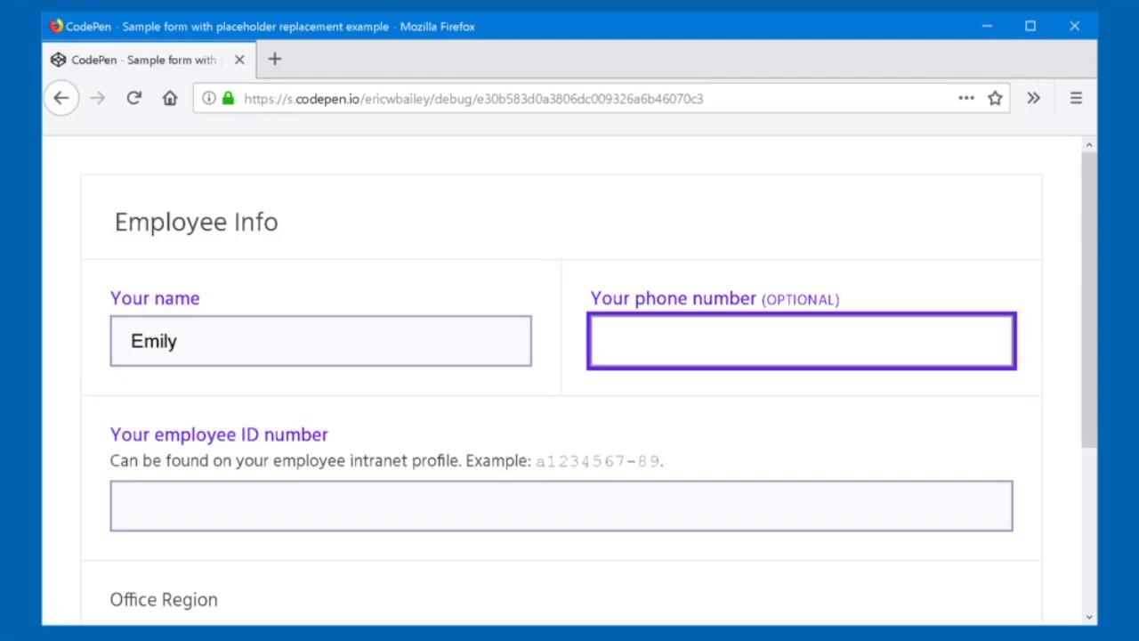
key("Tab")
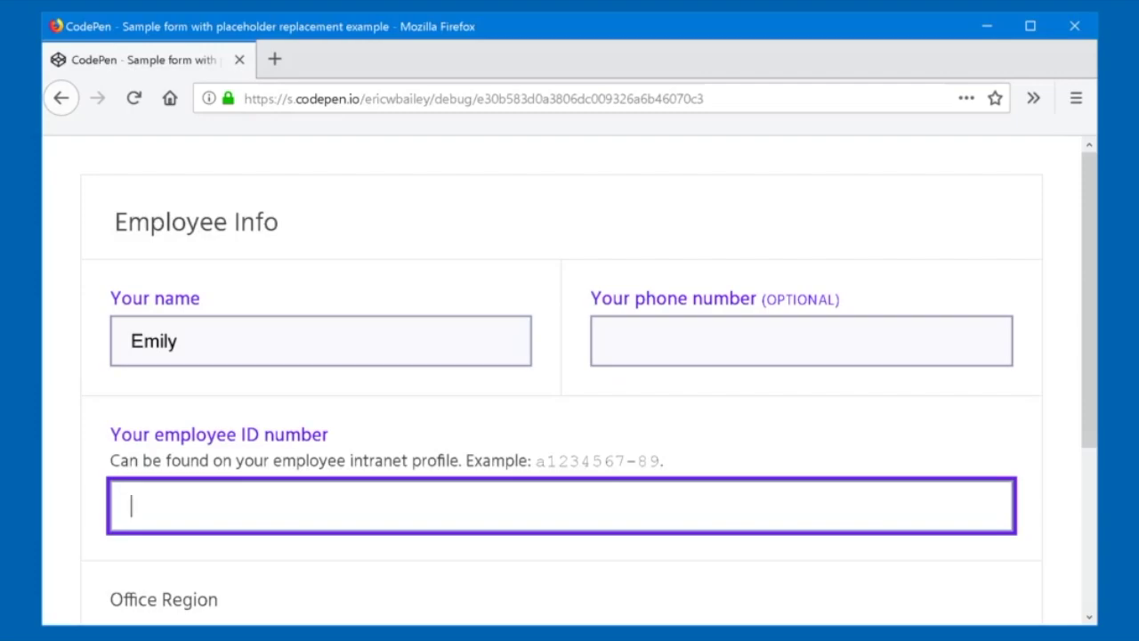
type("801165")
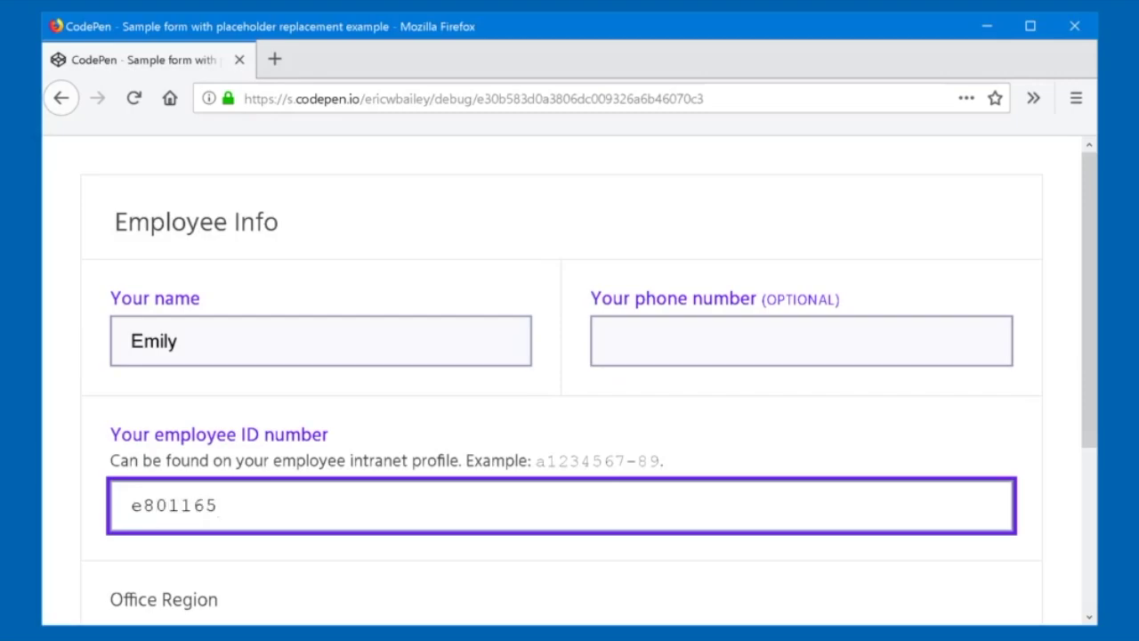
type("915")
- Try the East, South and West office regions in turn, and go back to East as the selection
key("Tab")
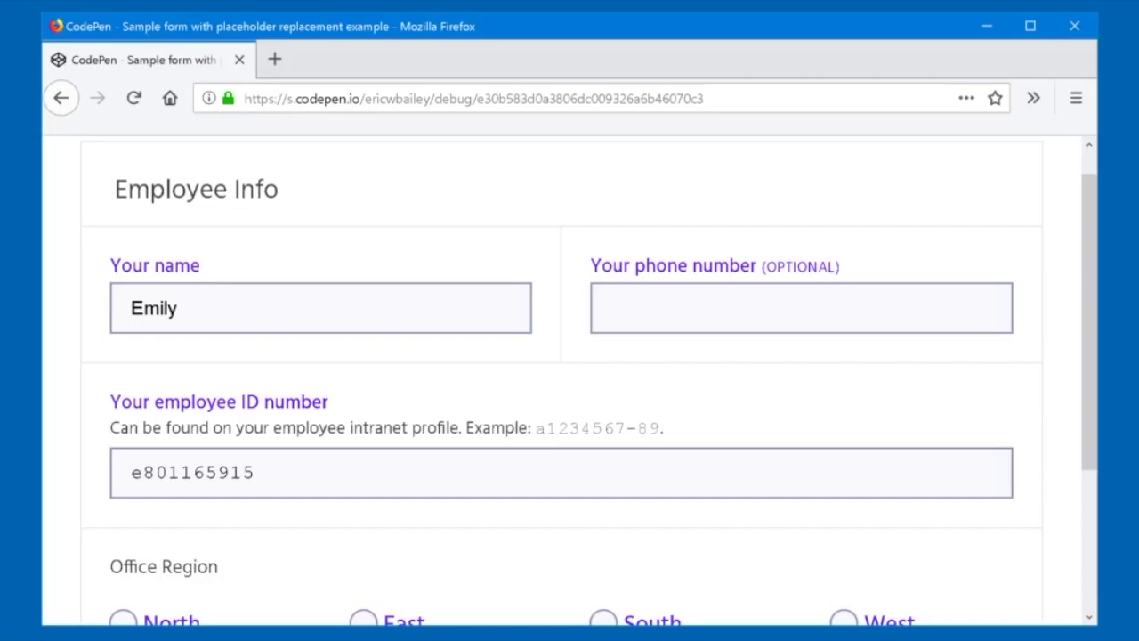
left_click(363, 622)
left_click(602, 622)
left_click(844, 622)
key("Left")
key("Left")
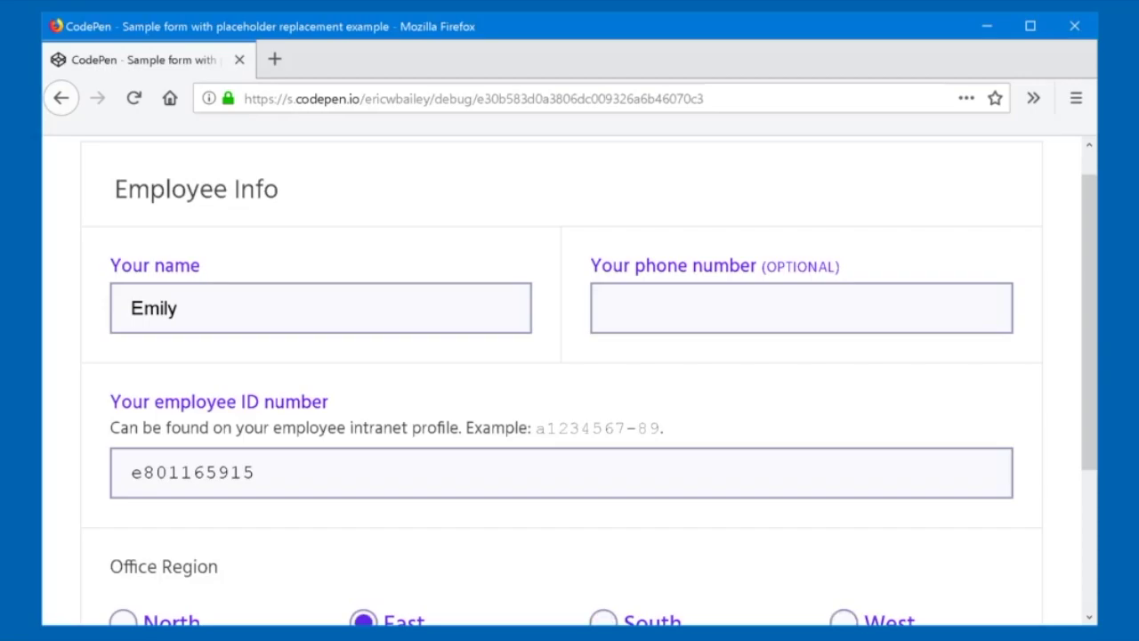
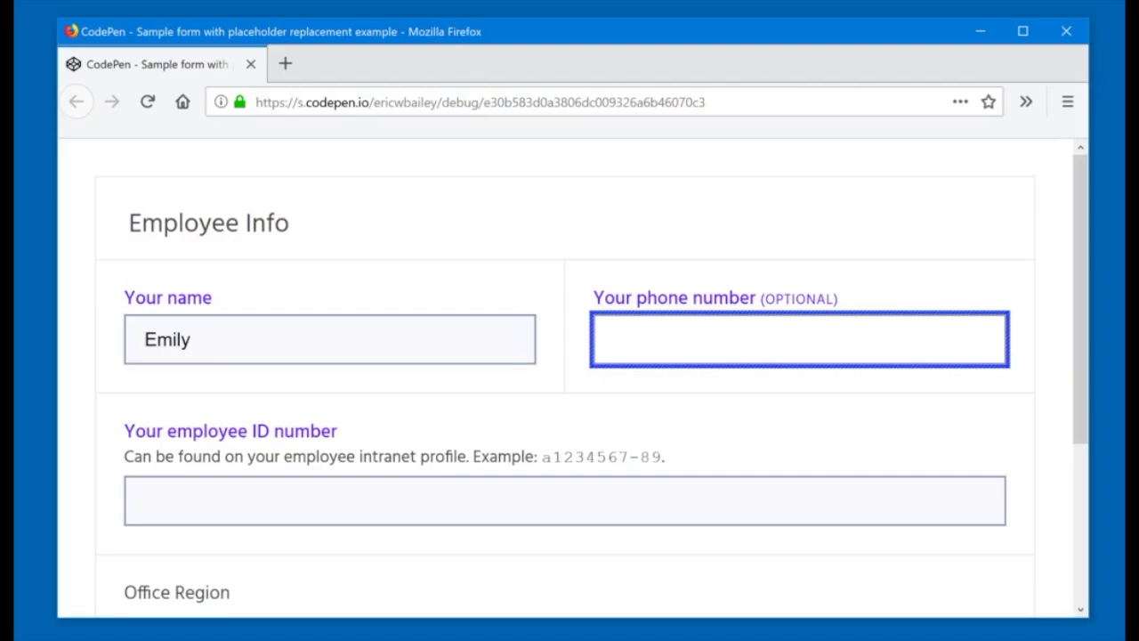
- Skip the optional phone number and fill in the employee ID number
key("Tab")
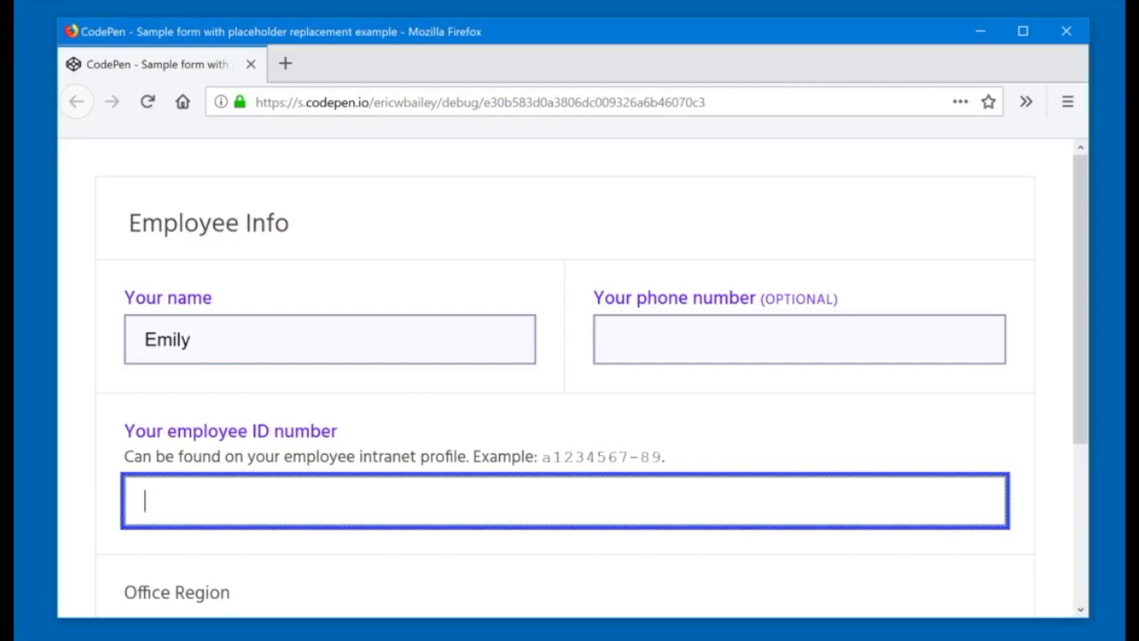
type("e801165")
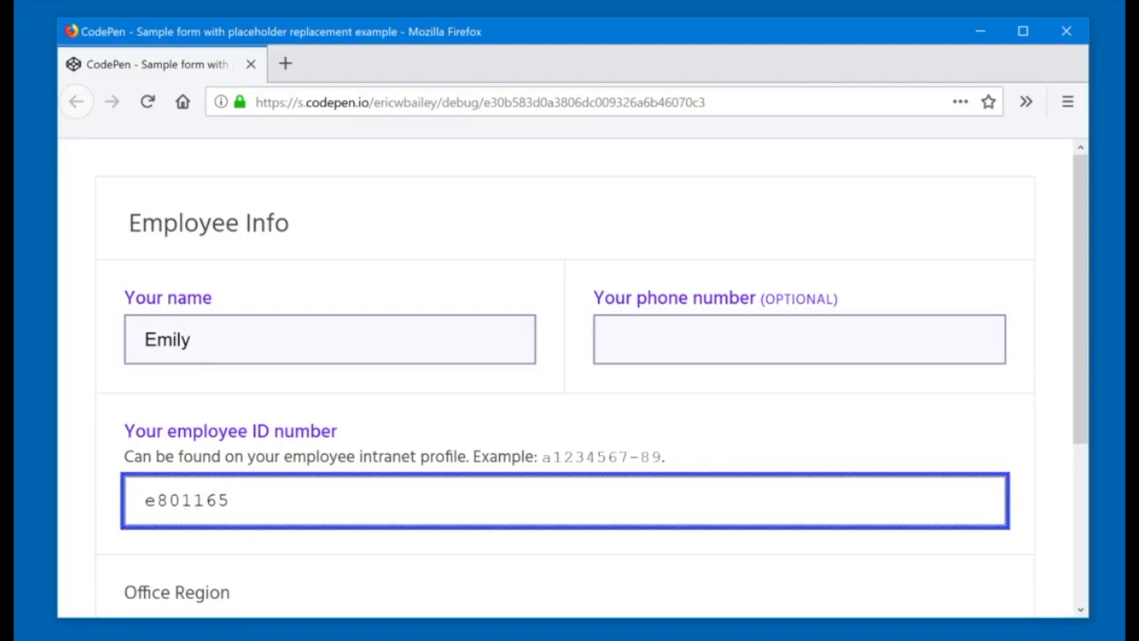
type("915")
- Move the Office Region choice through East, South and West, and return it to East
key("Tab")
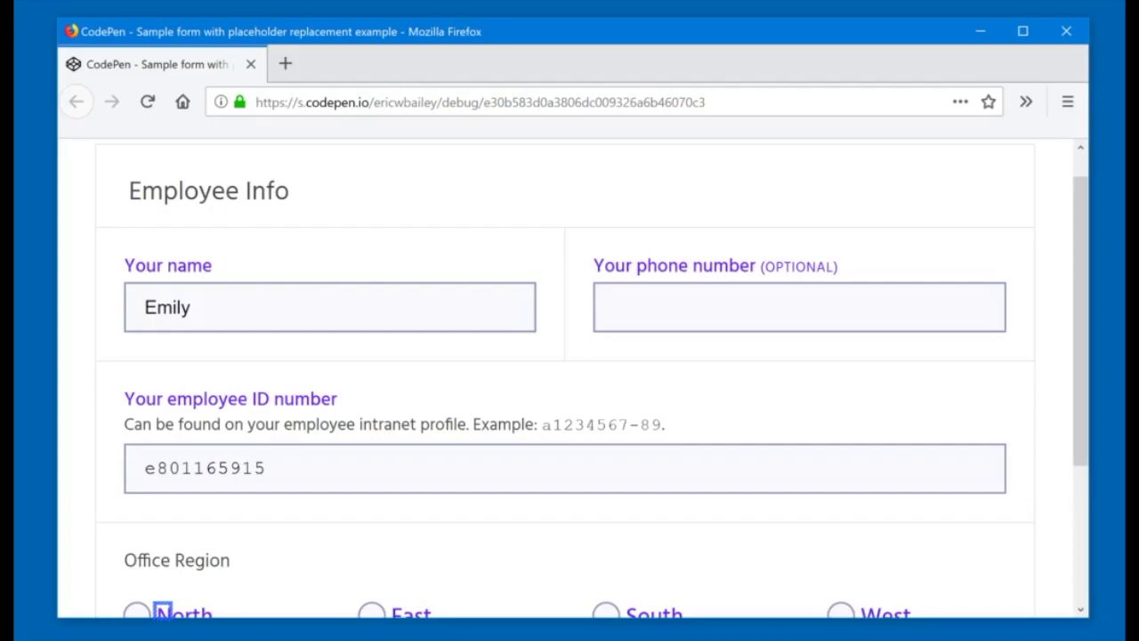
key("Right")
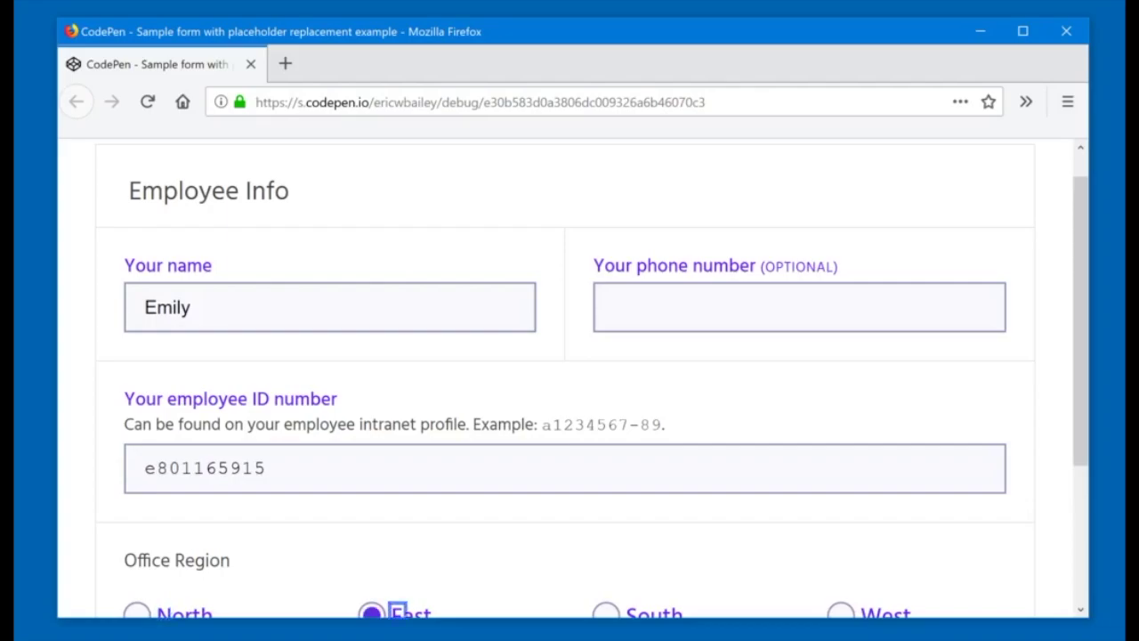
key("Right")
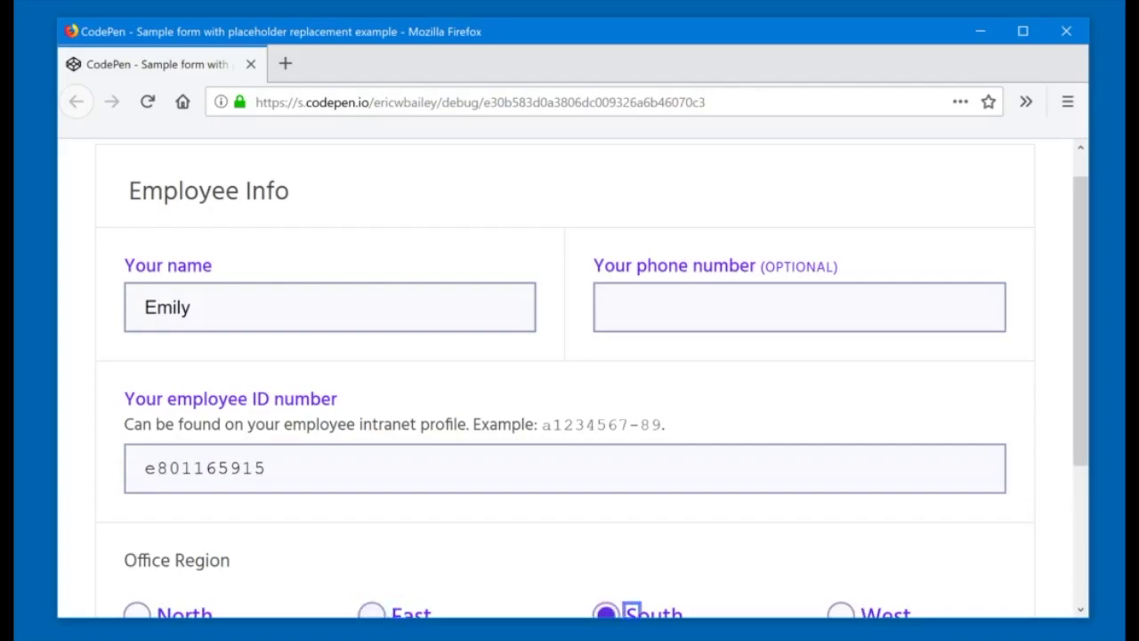
key("Right")
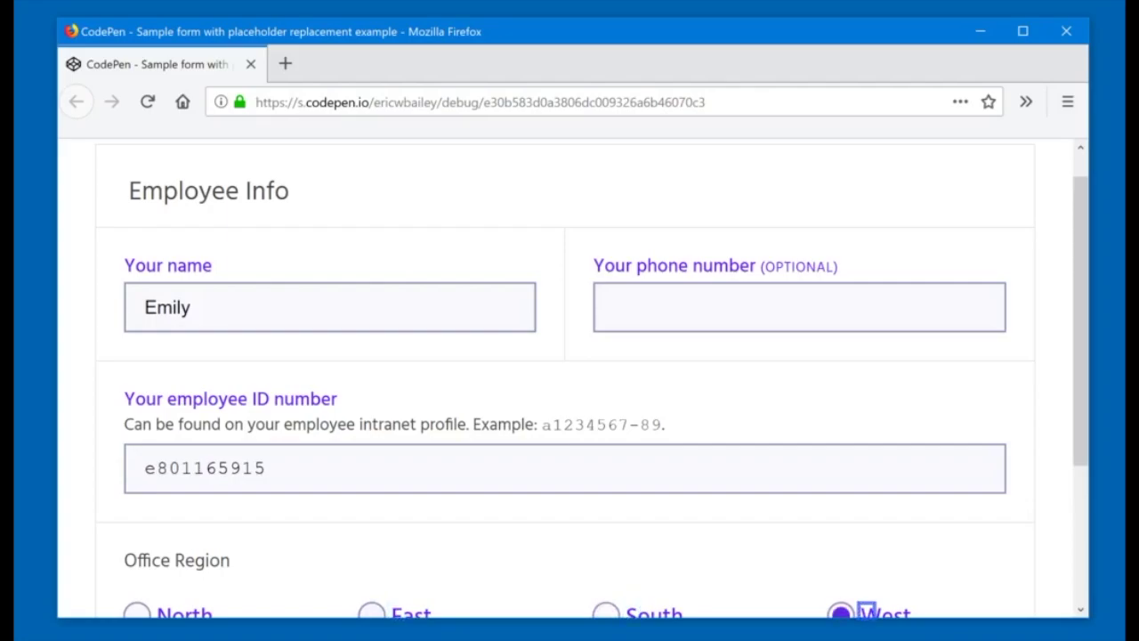
key("Left")
key("Left")
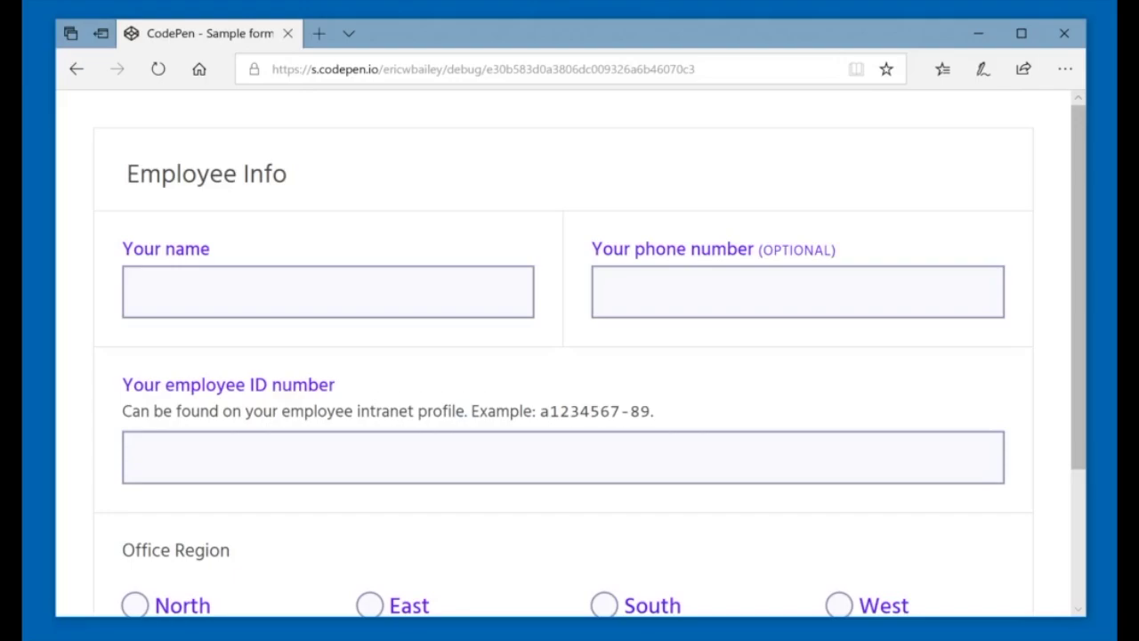
- Turn on high contrast in the Ease of Access section of Windows Settings and return to the form in the browser
key("super+i")
scroll(356, 314, "down", 2)
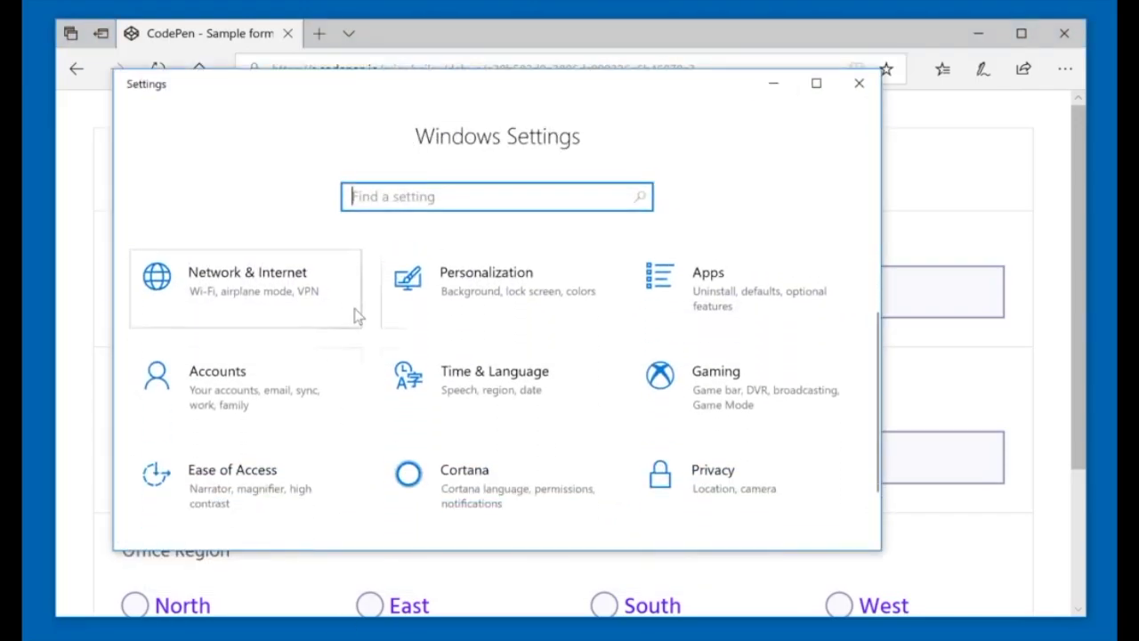
left_click(280, 450)
scroll(259, 471, "down", 1)
left_click(244, 491)
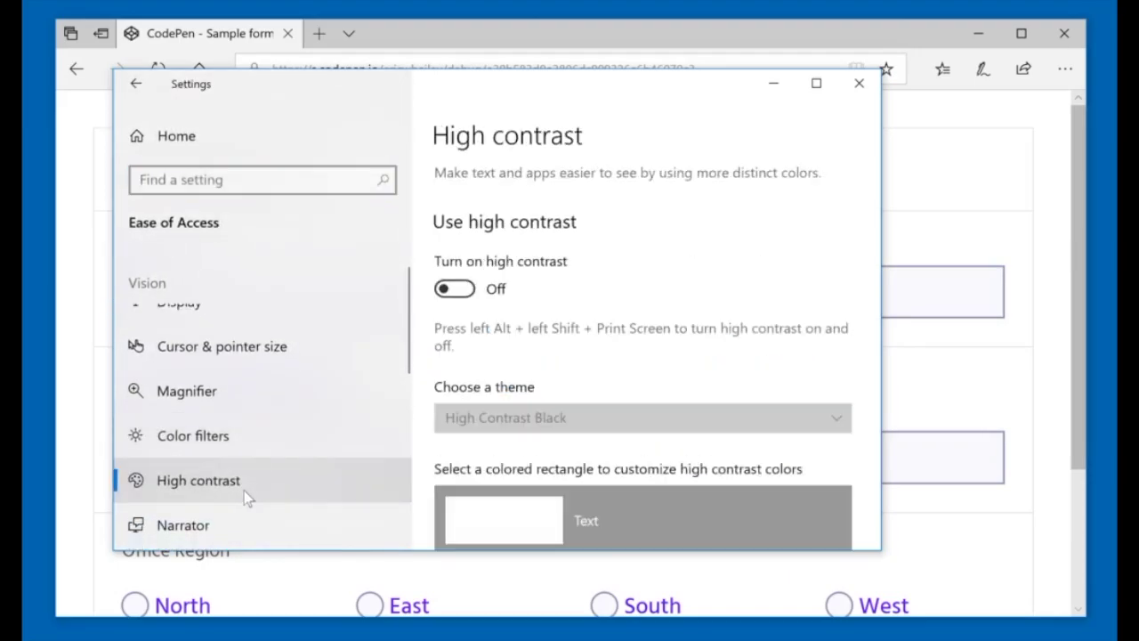
left_click(459, 292)
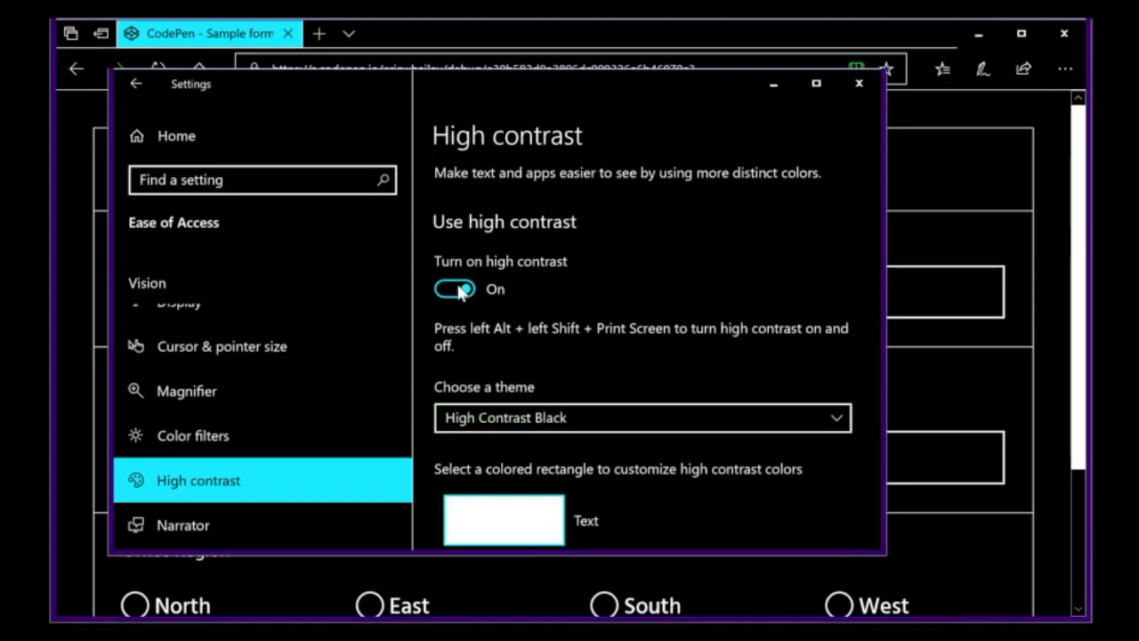
left_click(519, 39)
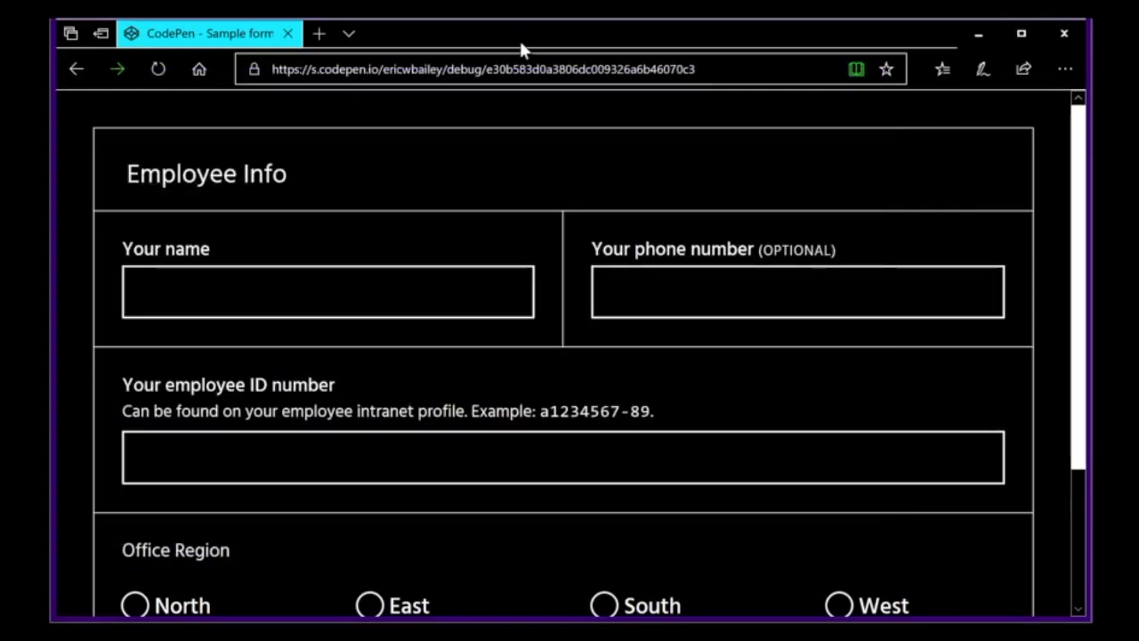
- Switch to Windows Settings, apply the High Contrast White theme, and bring the browser form back to the front
key("alt+Tab")
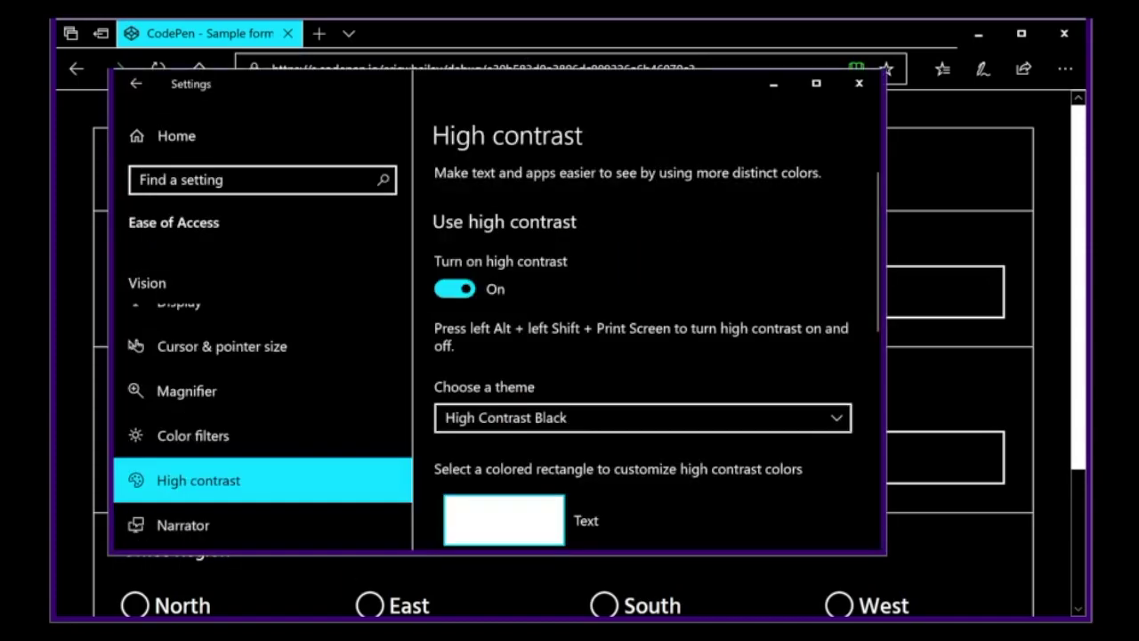
left_click(530, 417)
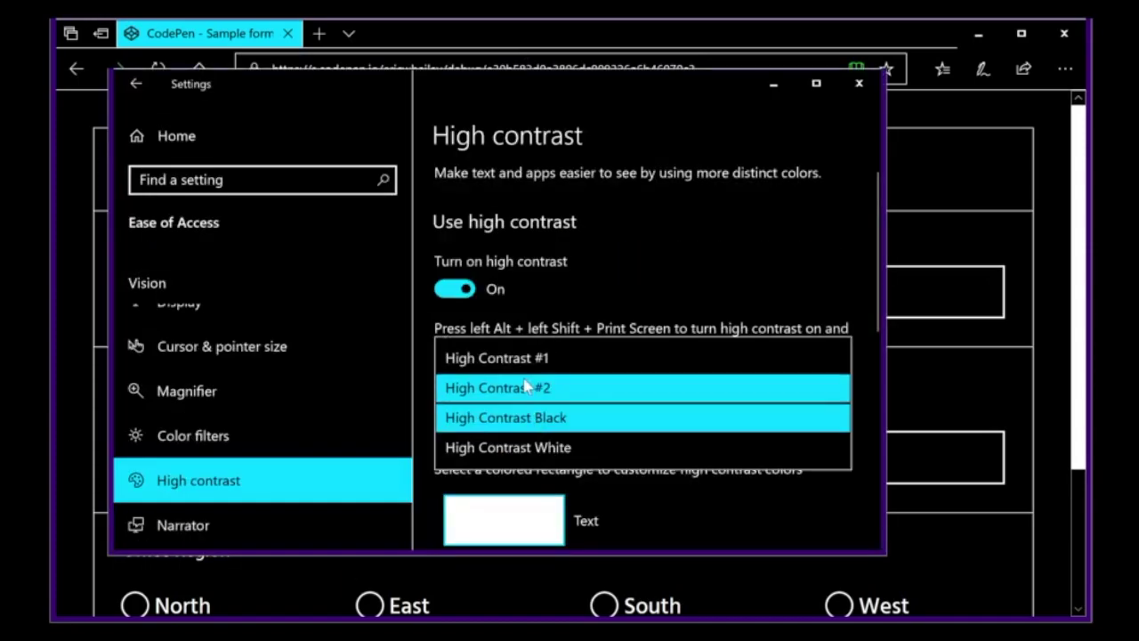
left_click(531, 448)
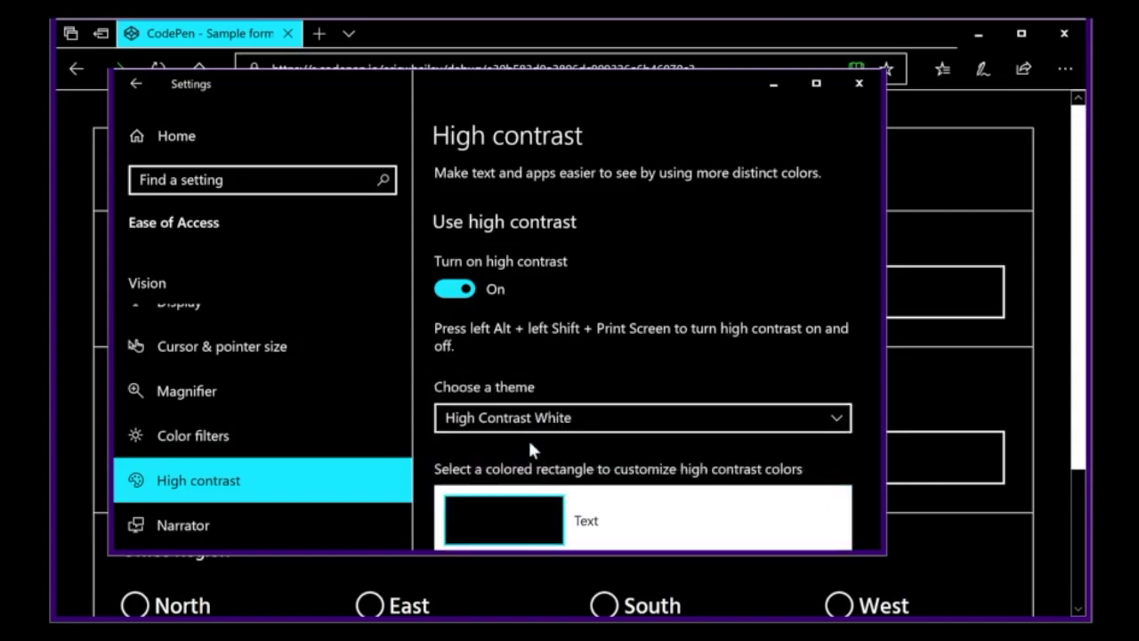
left_click(585, 44)
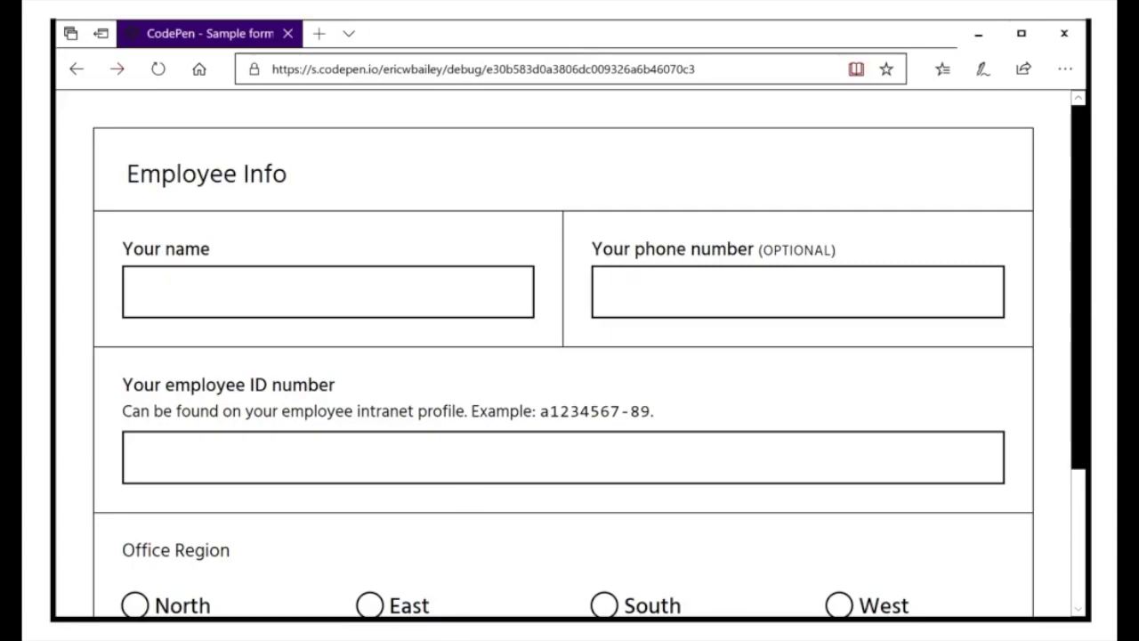
- Apply the High Contrast #1 theme in Windows Settings and switch back to the browser form
key("alt+Tab")
left_click(572, 421)
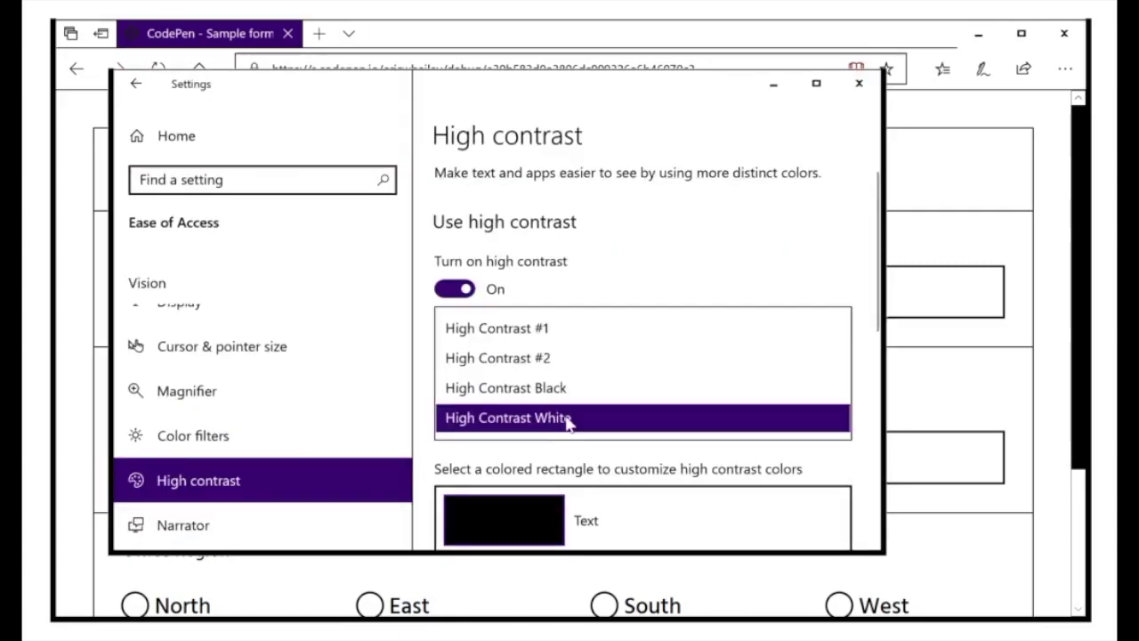
left_click(539, 329)
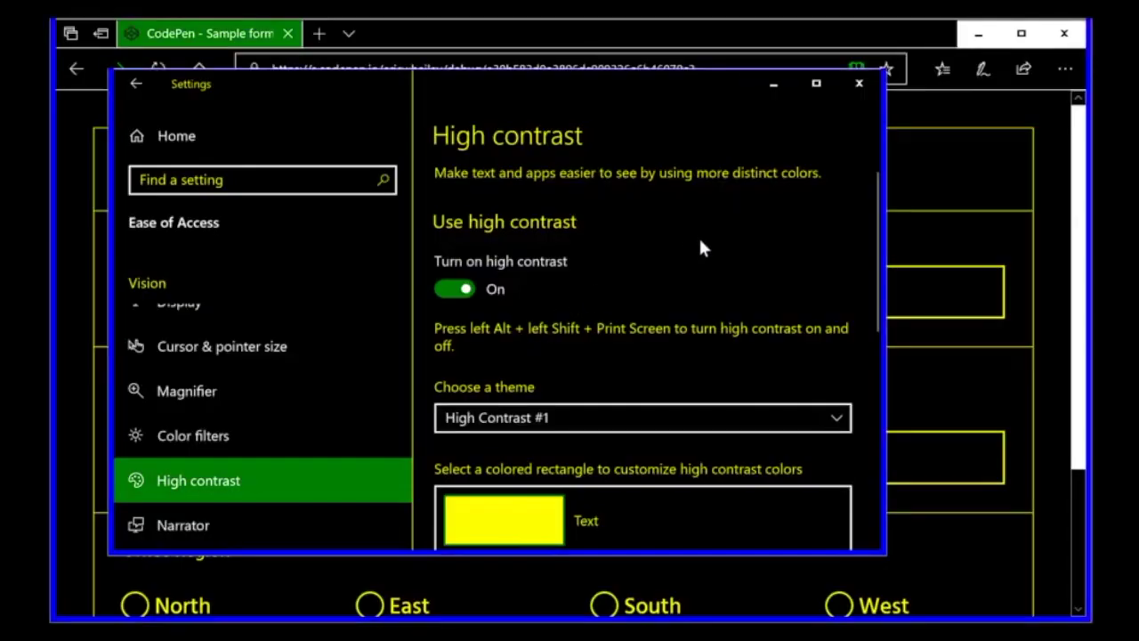
left_click(738, 40)
- Fill in the first name and employee ID number on the high-contrast form, leaving the phone number blank
left_click(329, 294)
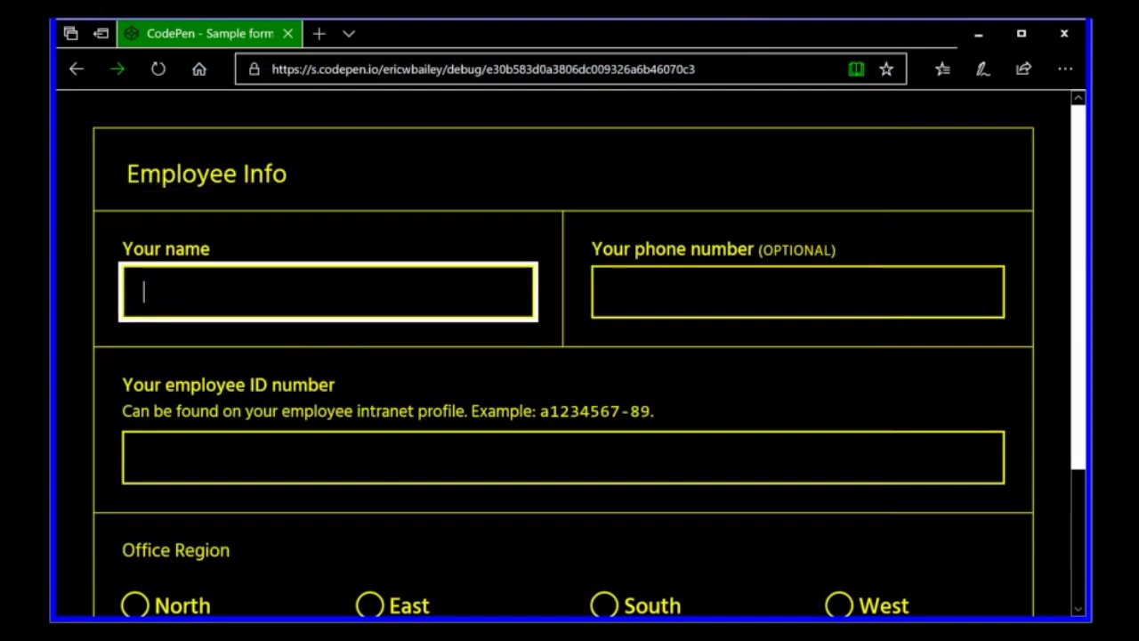
type("Emily")
key("Tab")
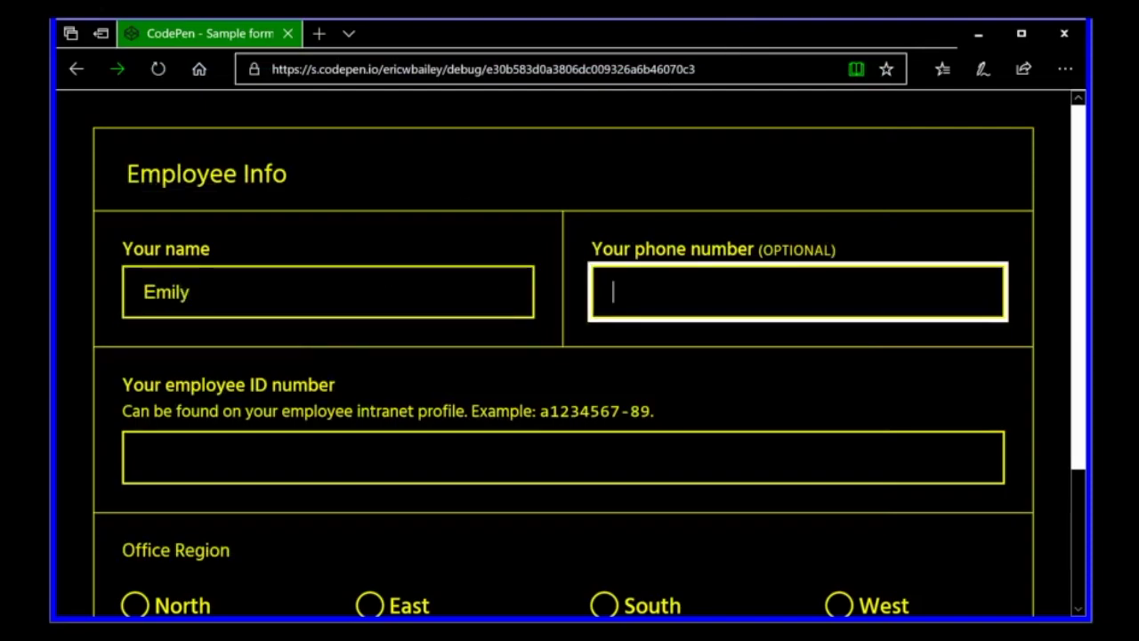
key("Tab")
type("e801165915")
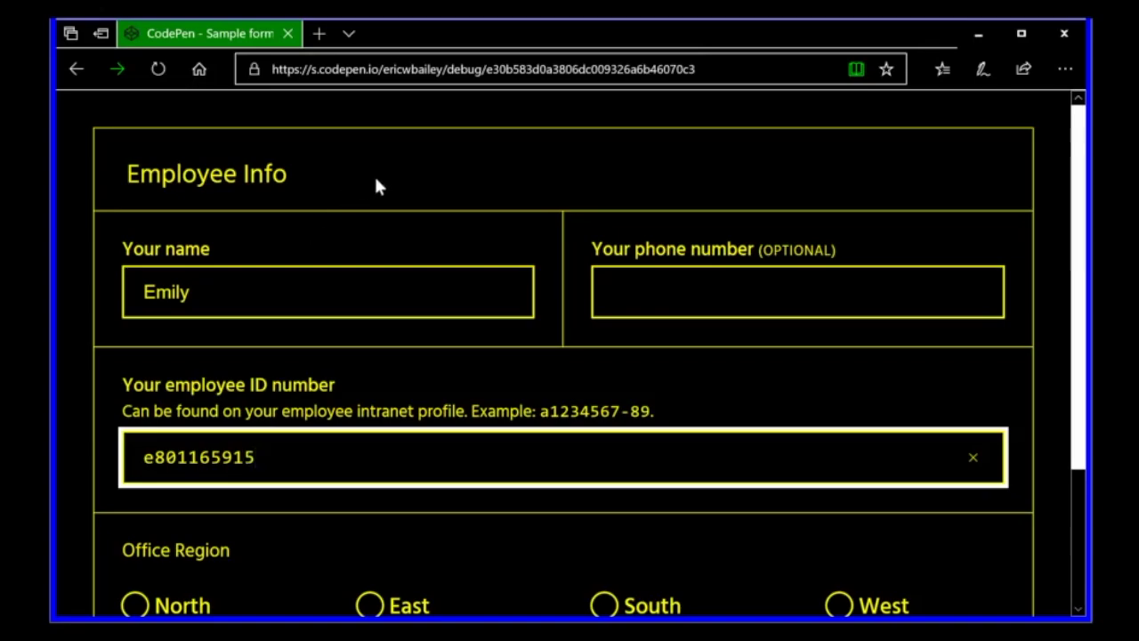